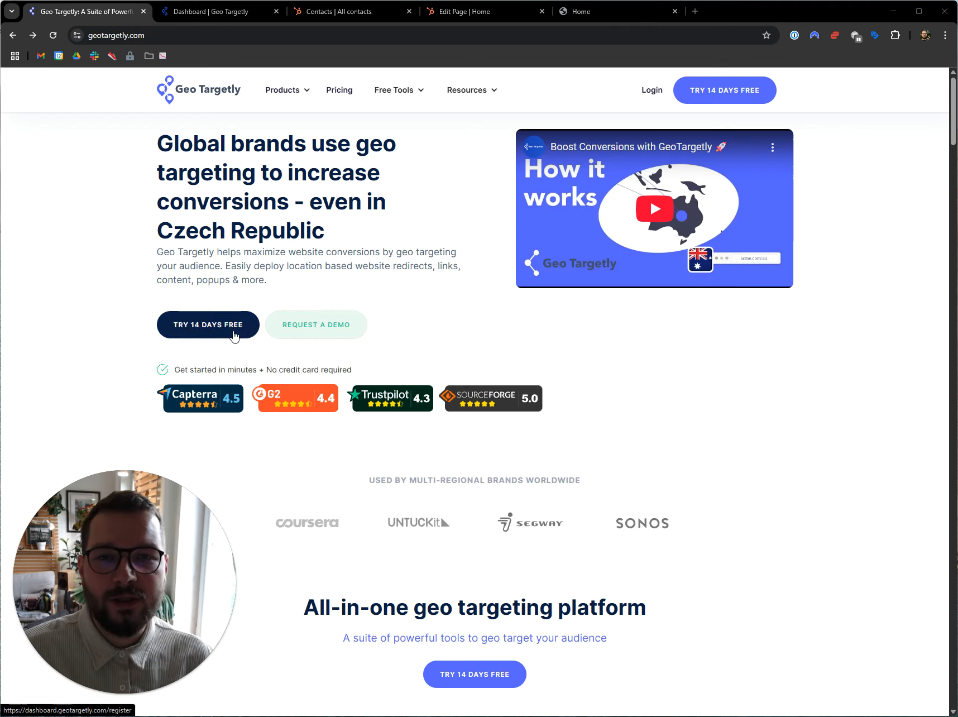
{"action": "mouse_move", "coordinate": [151, 692]}
{"action": "left_click", "coordinate": [108, 695]}
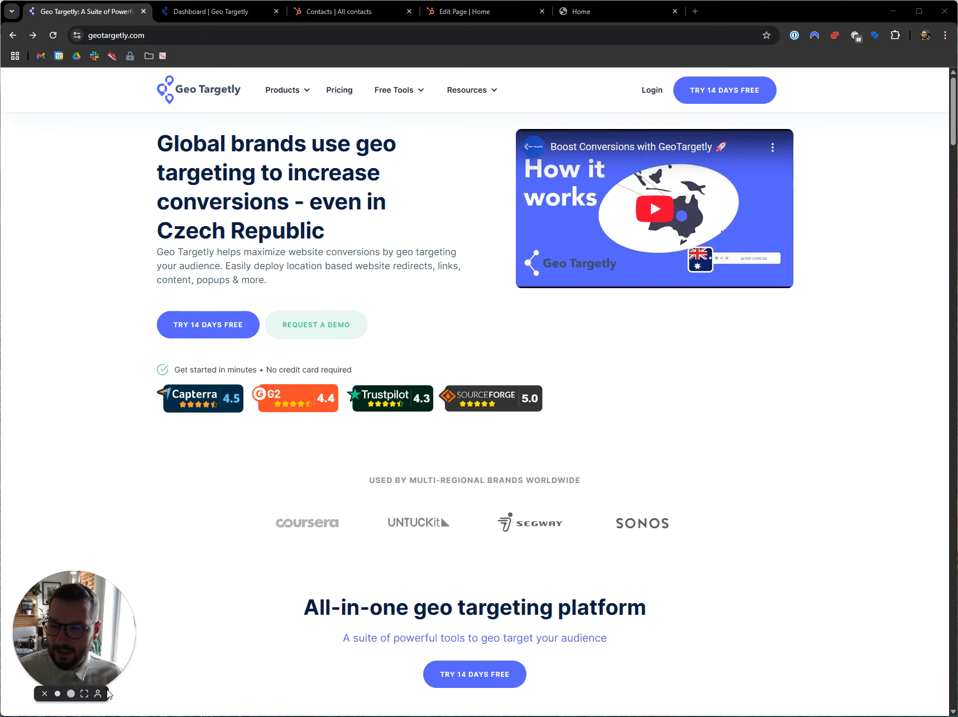
Step: In the Geo Targetly dashboard, open the tracking code of the Webflow integration under Geo Location and select the whole script
{"action": "left_click", "coordinate": [189, 12]}
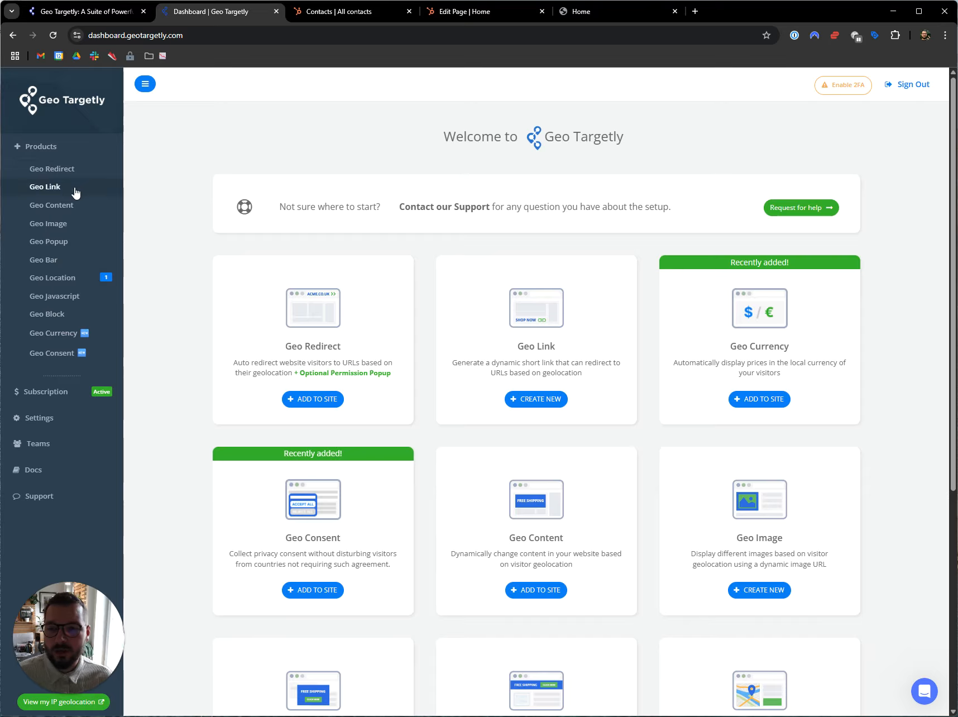
{"action": "left_click", "coordinate": [69, 278]}
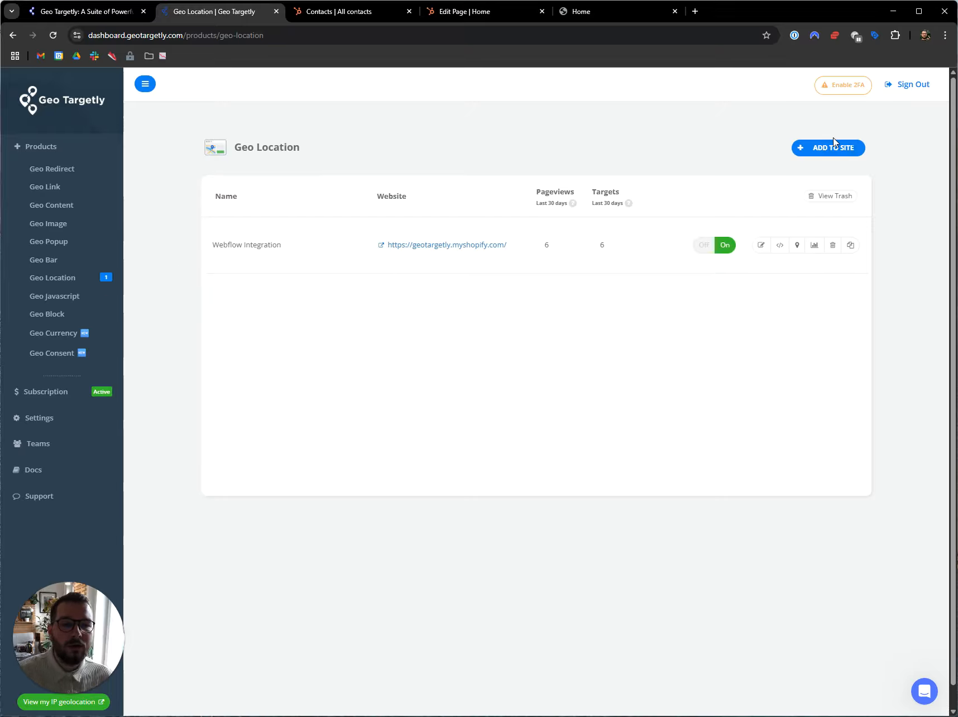
{"action": "left_click", "coordinate": [780, 248]}
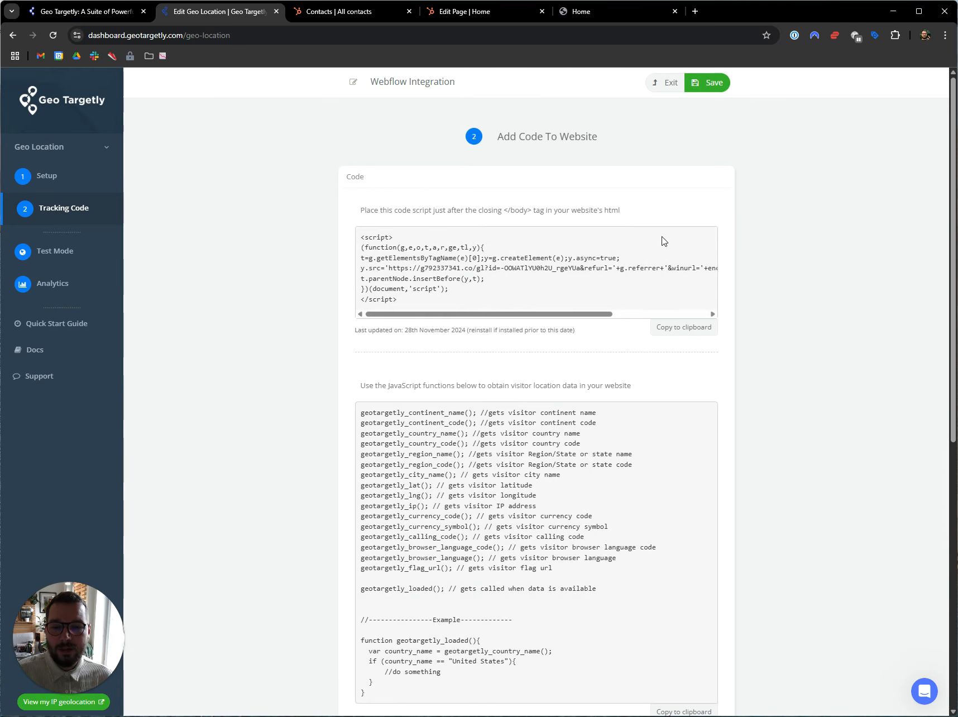
{"action": "left_click_drag", "start_coordinate": [404, 301], "coordinate": [355, 238]}
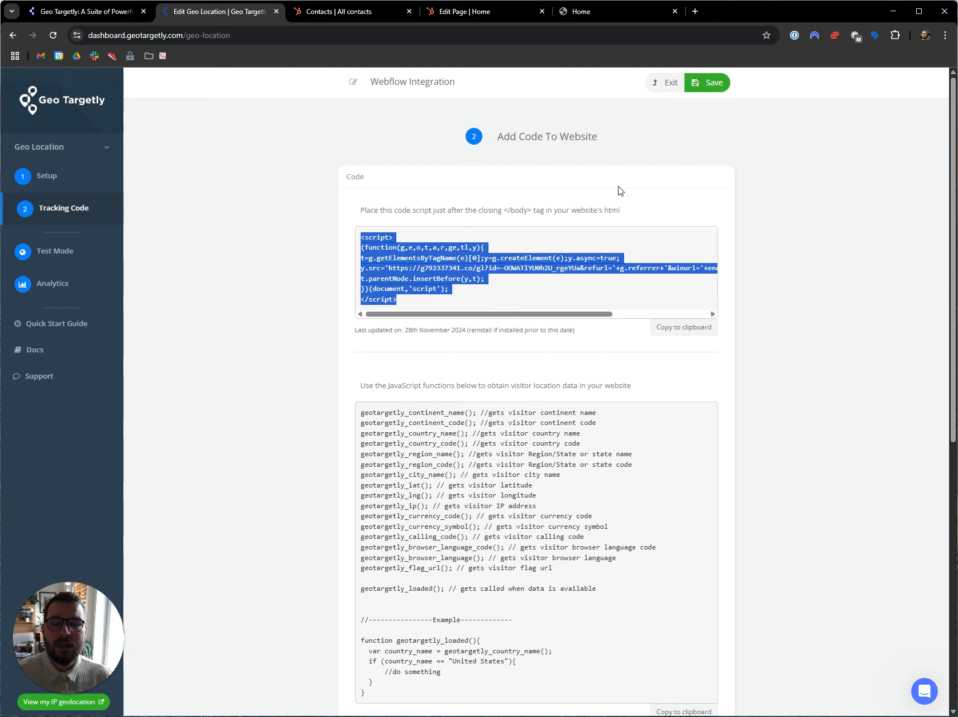
Step: Switch to HubSpot and open the content settings for Pages at the site header and footer HTML templates
{"action": "left_click", "coordinate": [342, 9]}
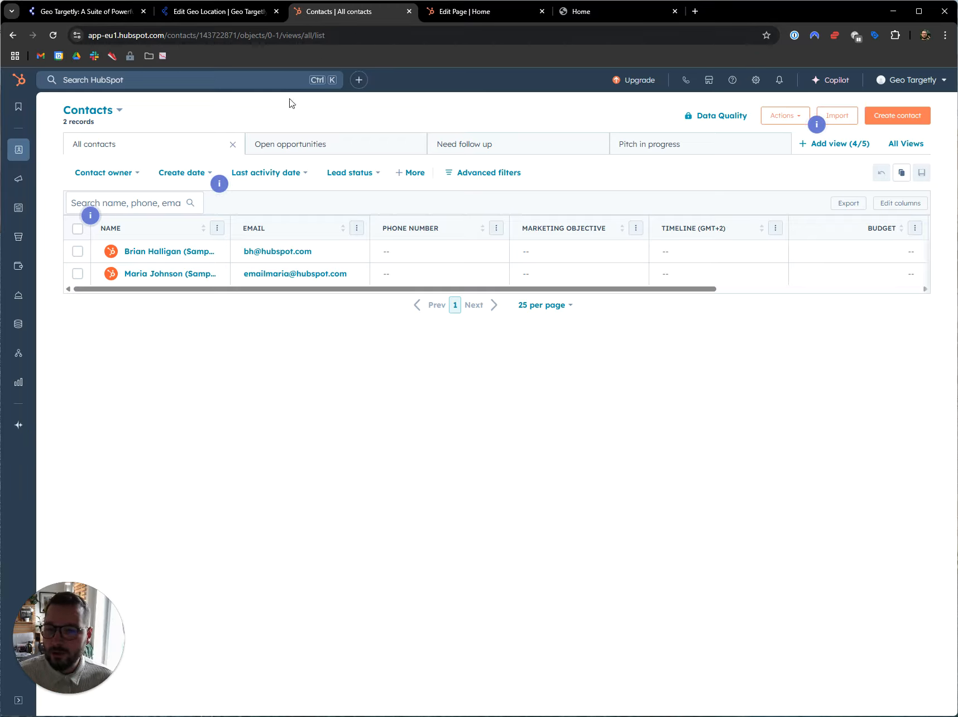
{"action": "left_click", "coordinate": [756, 80]}
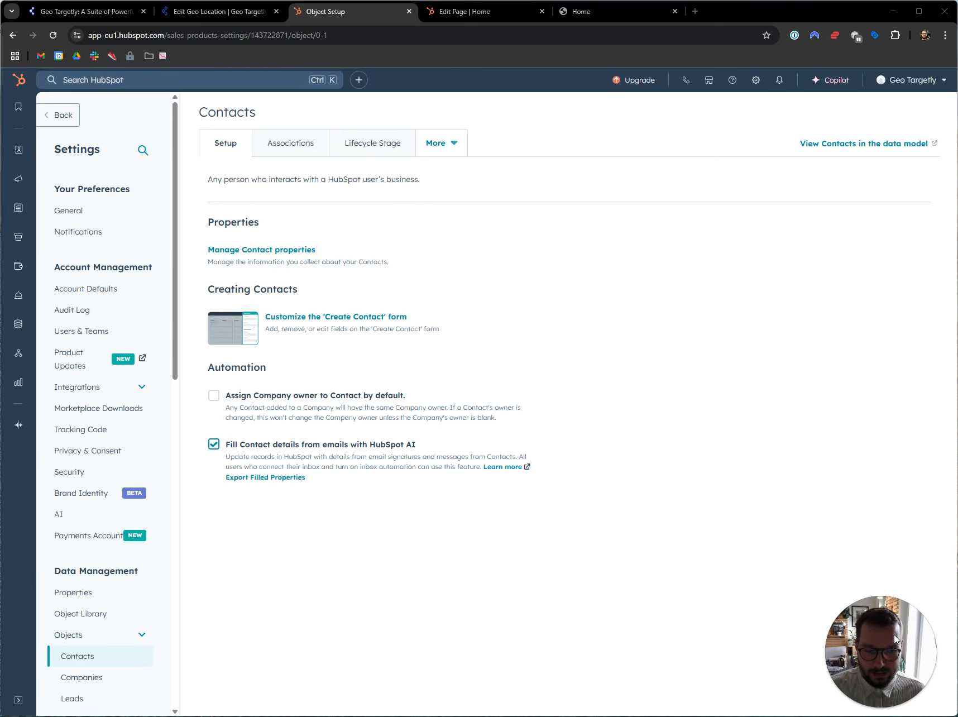
{"action": "scroll", "coordinate": [86, 553], "scroll_direction": "down", "scroll_amount": 10}
{"action": "scroll", "coordinate": [86, 553], "scroll_direction": "down", "scroll_amount": 1}
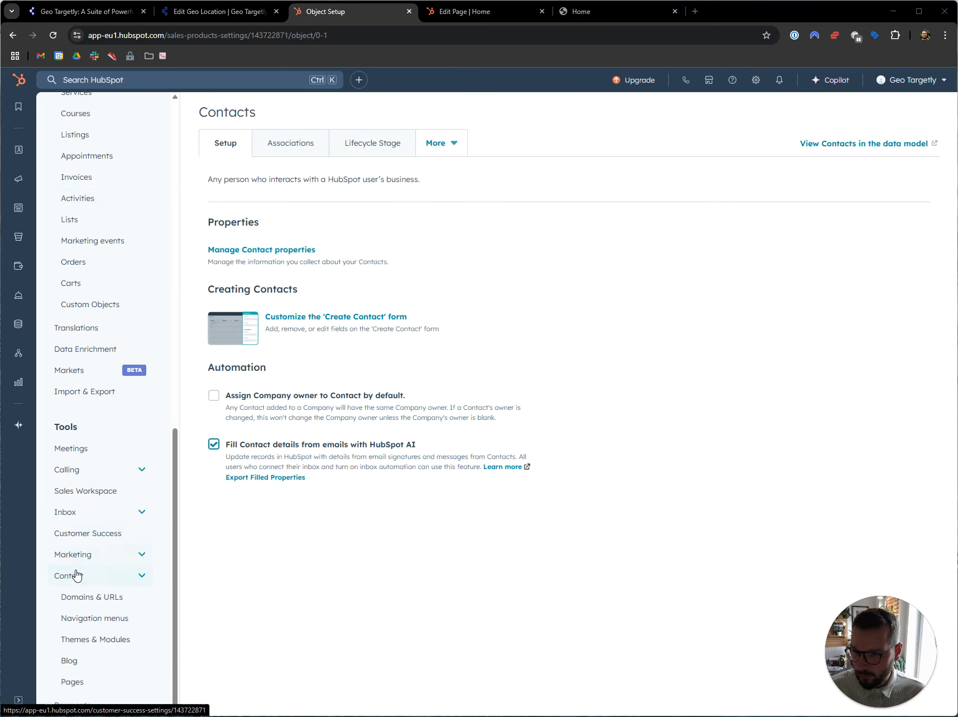
{"action": "left_click", "coordinate": [84, 689]}
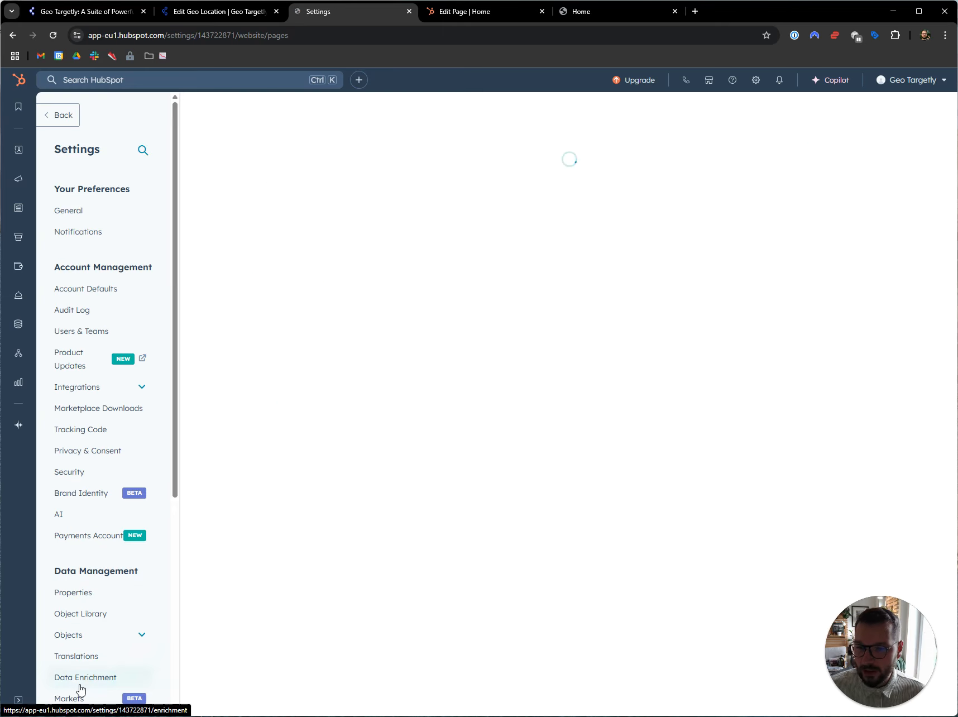
{"action": "scroll", "coordinate": [400, 296], "scroll_direction": "down", "scroll_amount": 1}
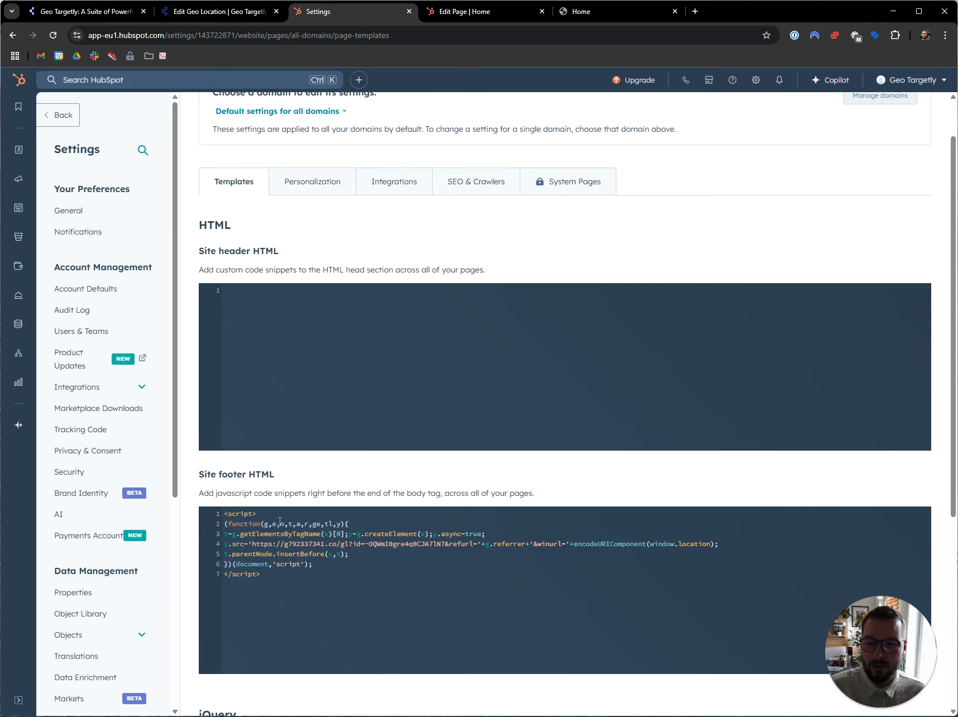
Step: Return to the Geo Targetly tracking code and highlight the instruction about placing the script after the closing body tag
{"action": "left_click", "coordinate": [203, 16]}
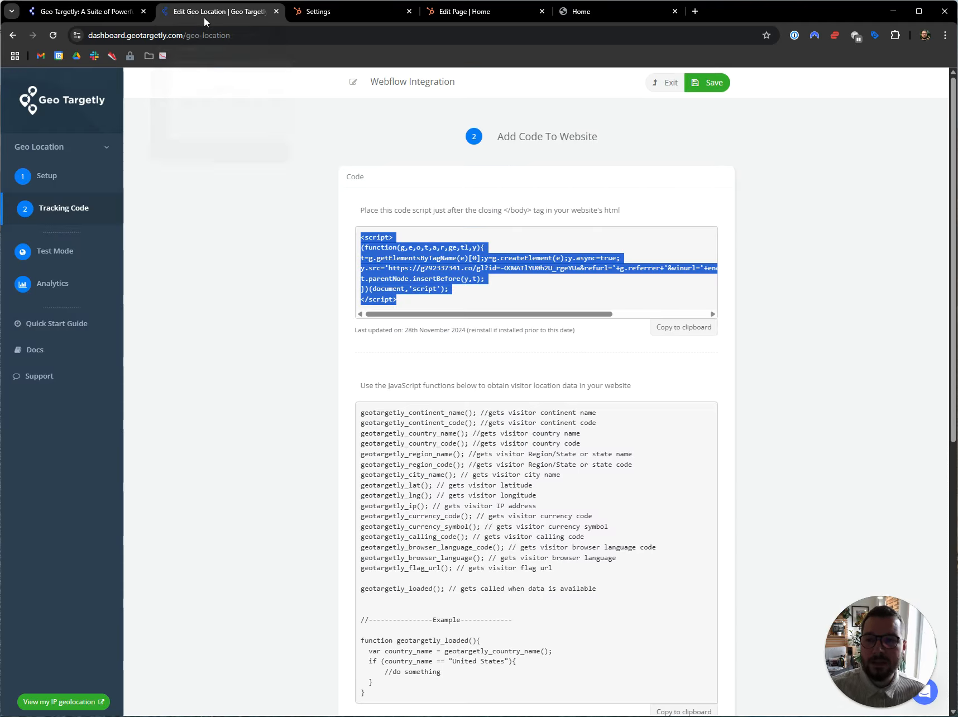
{"action": "left_click", "coordinate": [490, 213]}
{"action": "left_click_drag", "start_coordinate": [457, 210], "coordinate": [567, 223]}
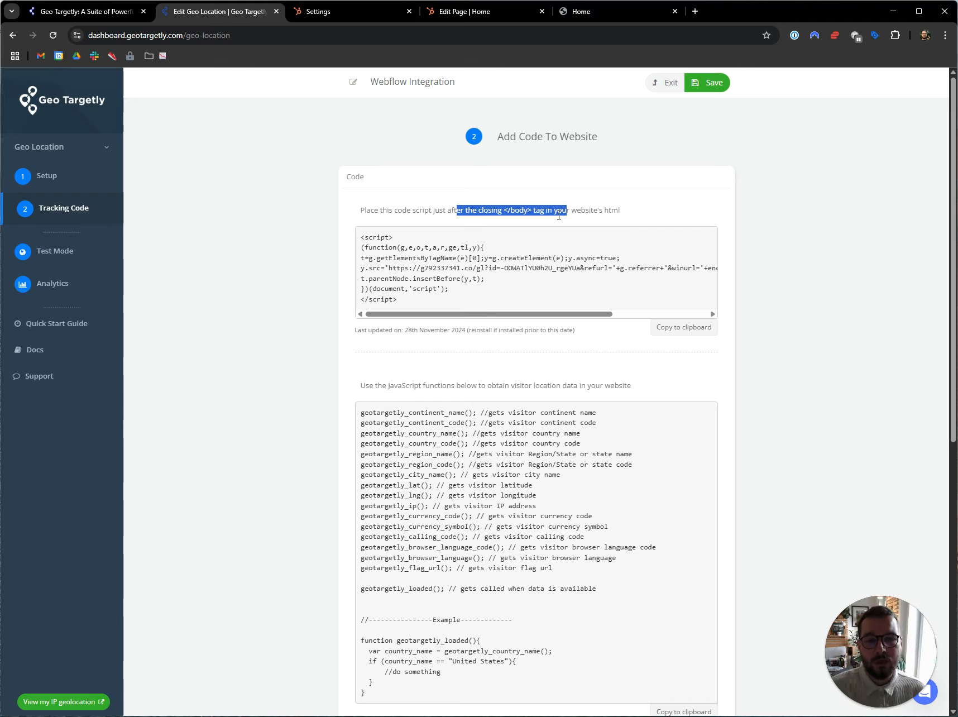
Step: Back in HubSpot's Pages settings, select the script in the site footer HTML and review the rest of the template settings
{"action": "left_click", "coordinate": [312, 13]}
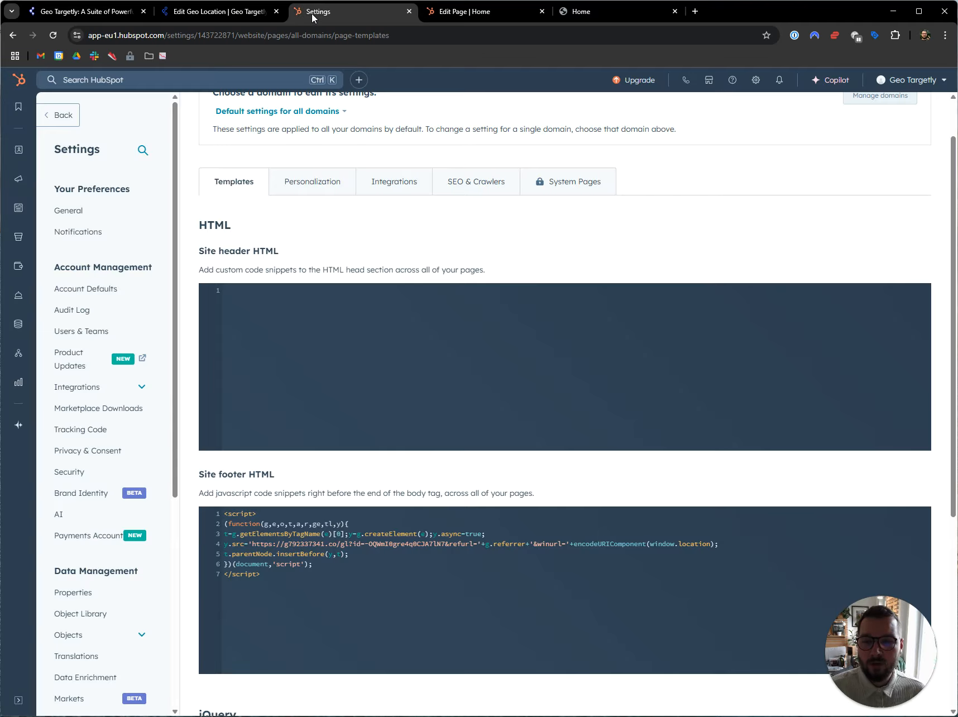
{"action": "left_click_drag", "start_coordinate": [260, 573], "coordinate": [224, 512]}
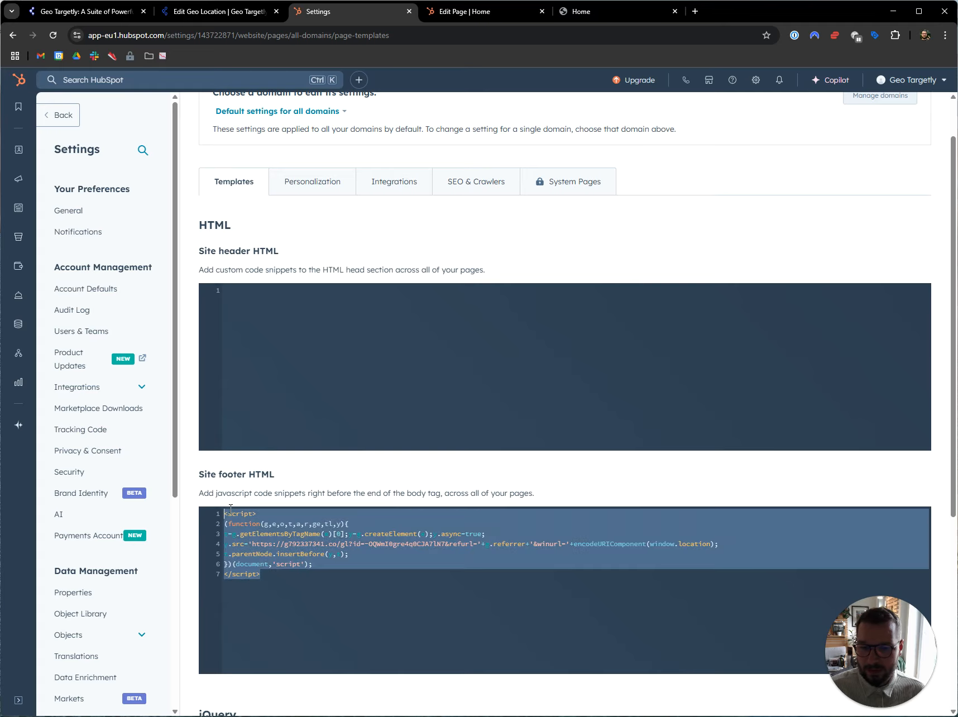
{"action": "scroll", "coordinate": [263, 509], "scroll_direction": "down", "scroll_amount": 4}
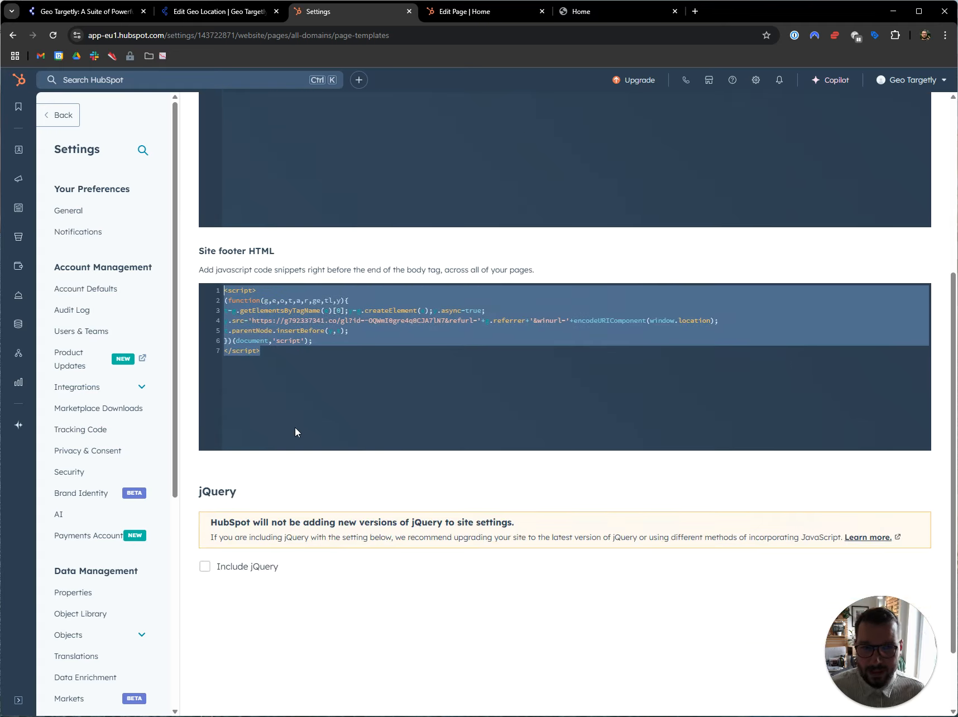
{"action": "scroll", "coordinate": [295, 429], "scroll_direction": "up", "scroll_amount": 5}
{"action": "scroll", "coordinate": [314, 411], "scroll_direction": "up", "scroll_amount": 1}
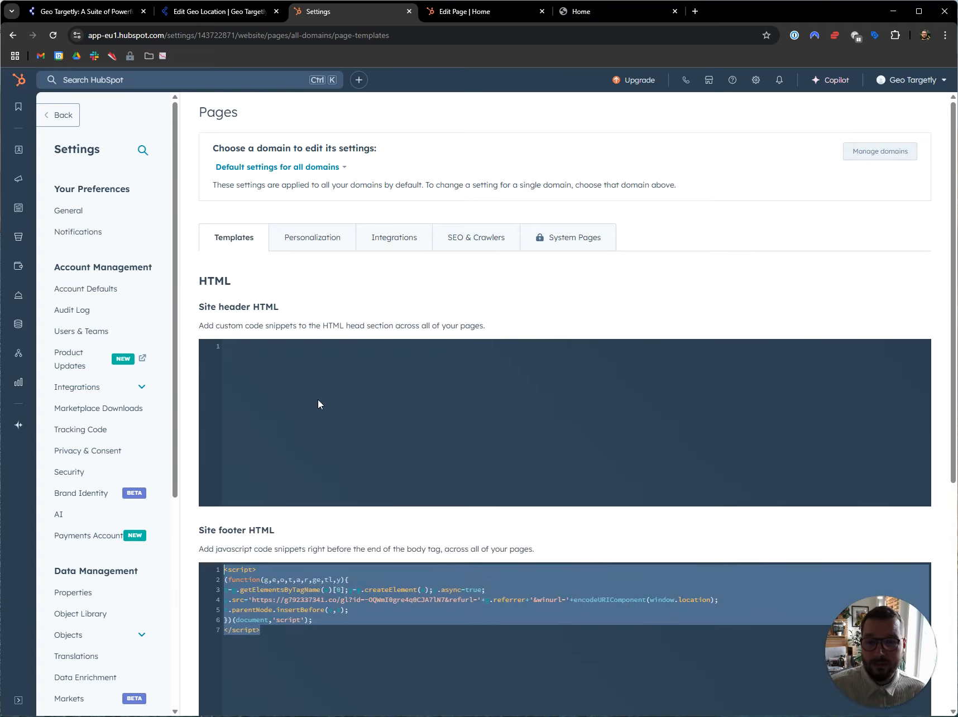
{"action": "scroll", "coordinate": [318, 403], "scroll_direction": "down", "scroll_amount": 6}
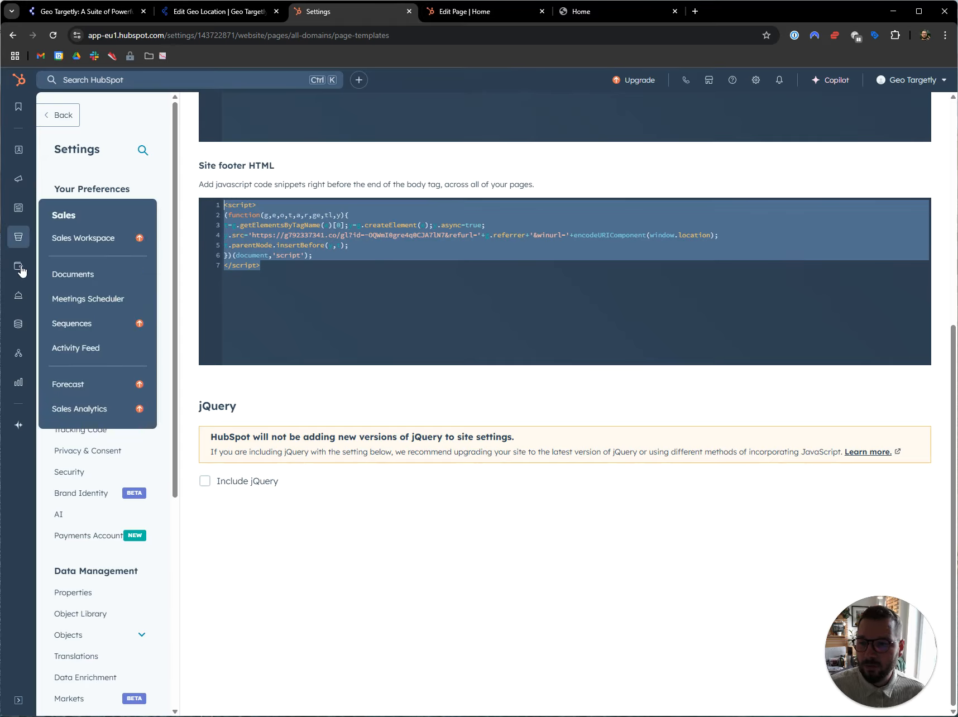
Step: Open the Home page editor's advanced settings and review the Head HTML and Footer HTML snippet fields
{"action": "mouse_move", "coordinate": [21, 214]}
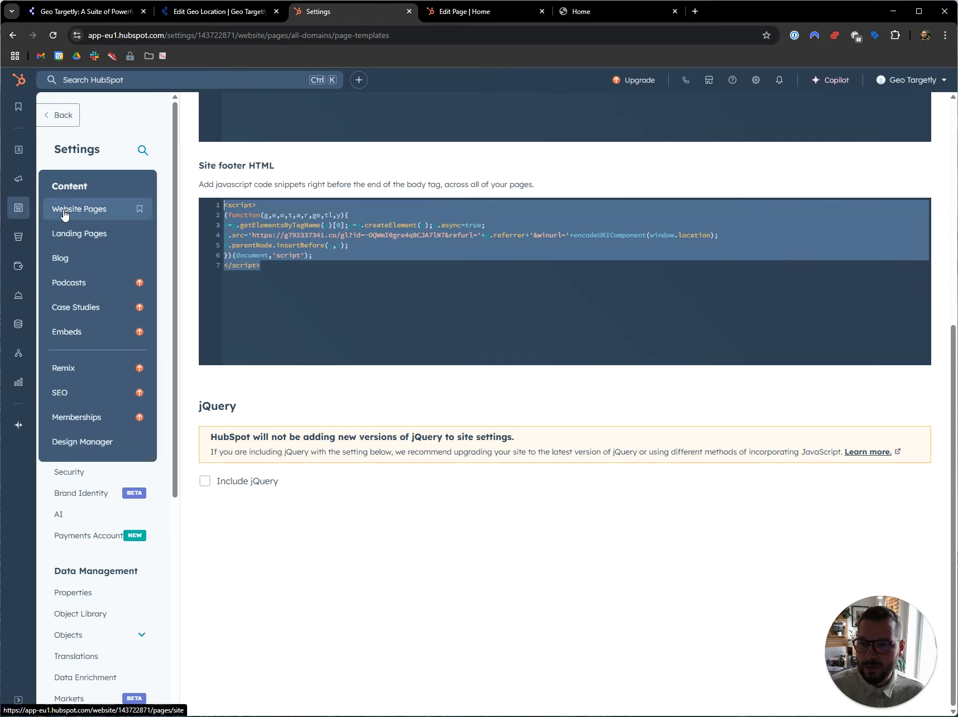
{"action": "left_click", "coordinate": [479, 13]}
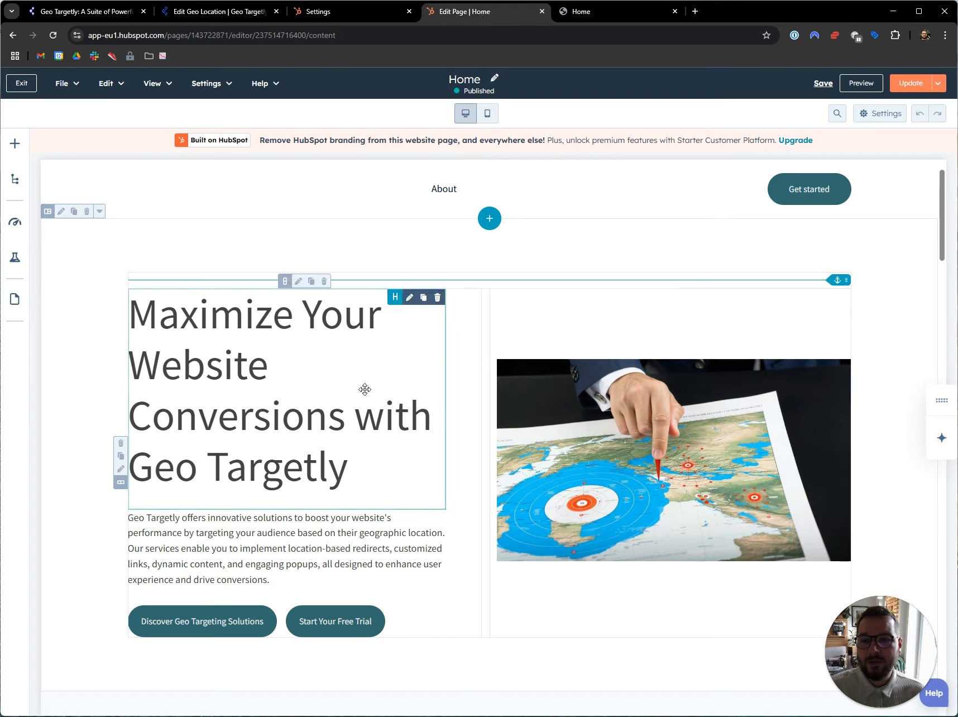
{"action": "left_click", "coordinate": [214, 94]}
{"action": "left_click", "coordinate": [218, 227]}
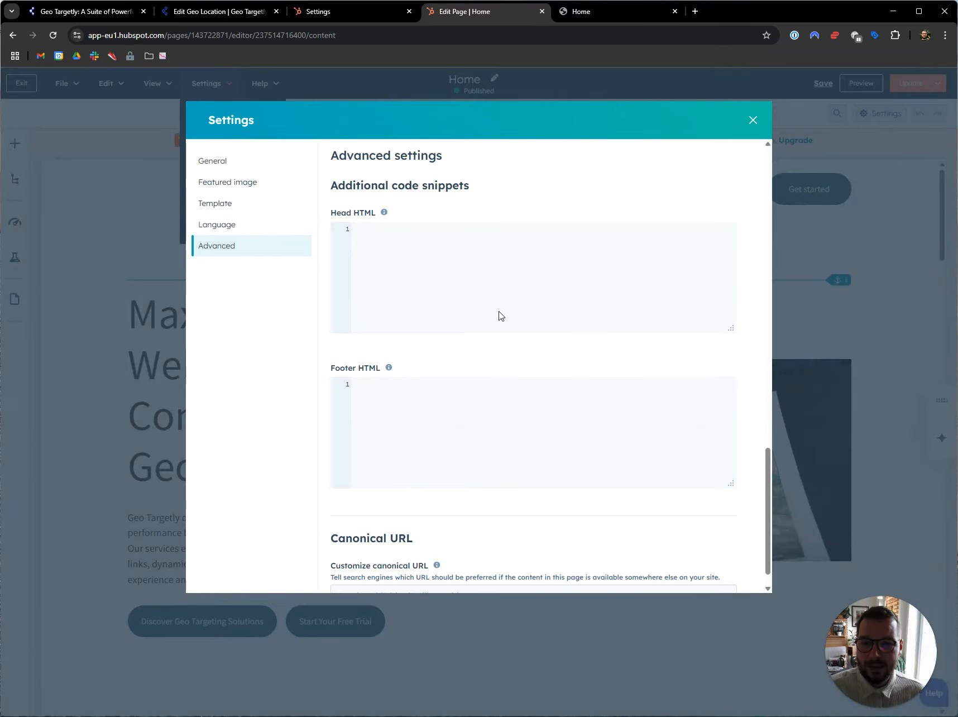
{"action": "scroll", "coordinate": [491, 315], "scroll_direction": "up", "scroll_amount": 6}
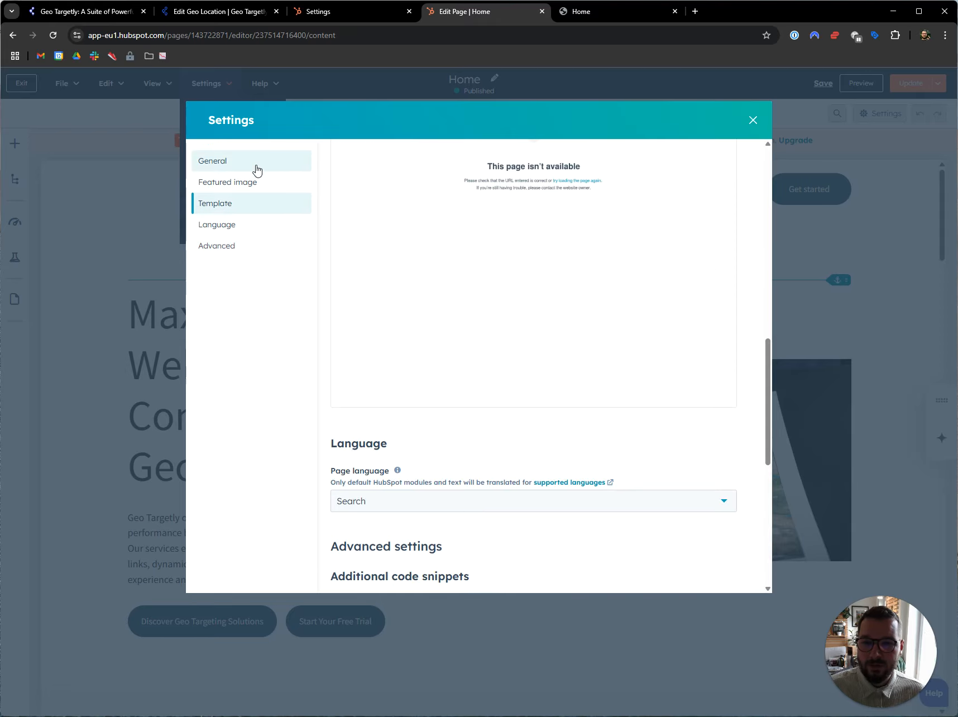
{"action": "left_click", "coordinate": [231, 249]}
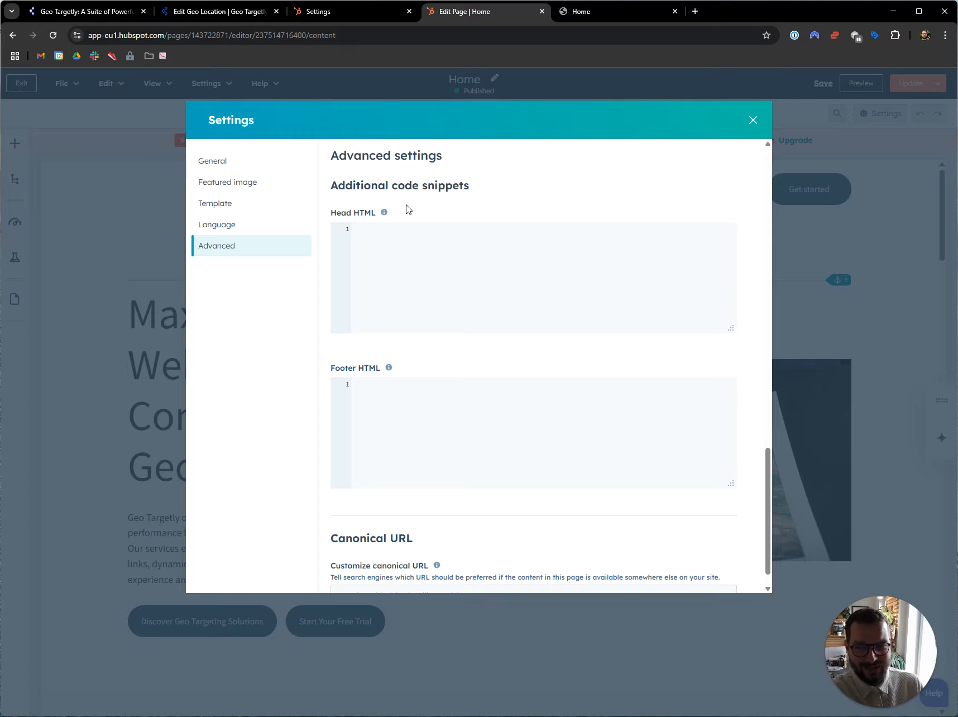
{"action": "scroll", "coordinate": [416, 413], "scroll_direction": "down", "scroll_amount": 1}
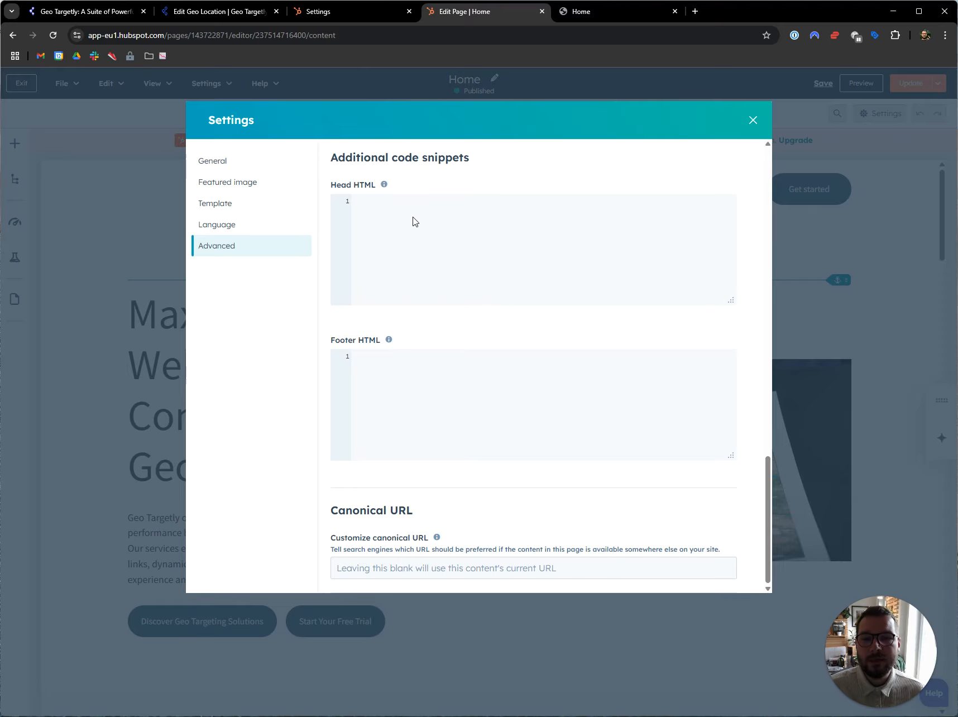
Step: On the Home page preview, open the browser's developer tools and show the network requests
{"action": "left_click", "coordinate": [588, 11]}
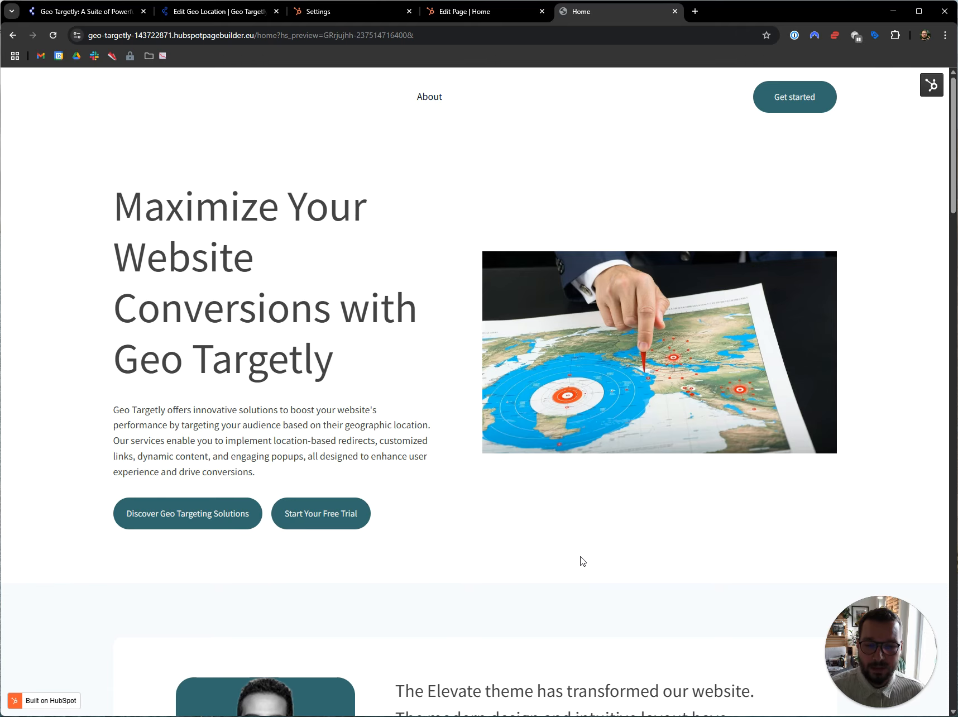
{"action": "right_click", "coordinate": [595, 499]}
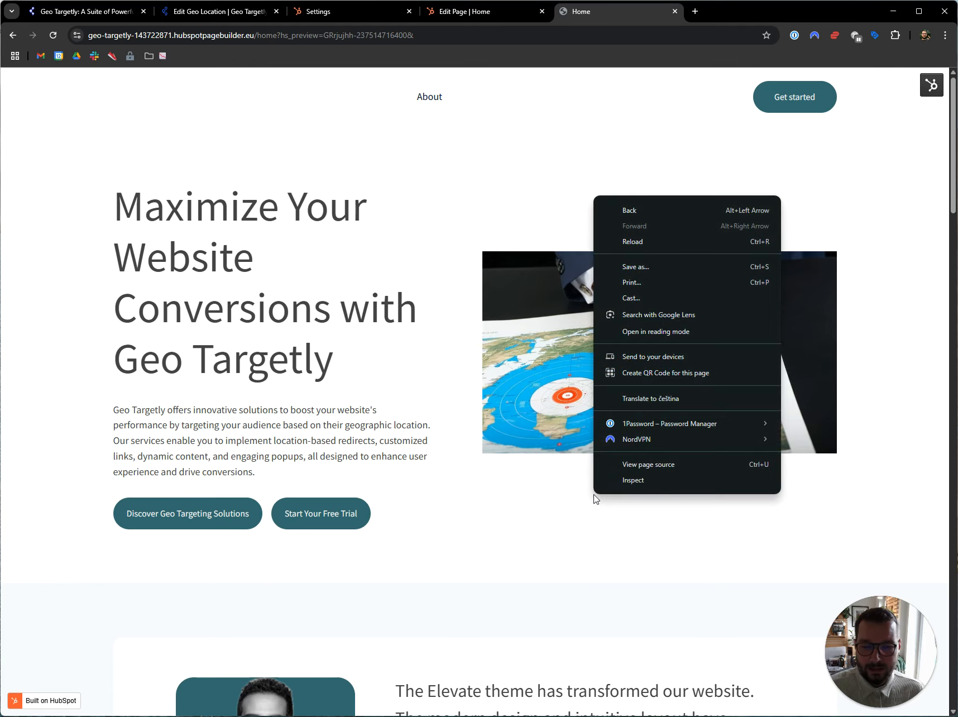
{"action": "left_click", "coordinate": [628, 481]}
{"action": "left_click", "coordinate": [166, 486]}
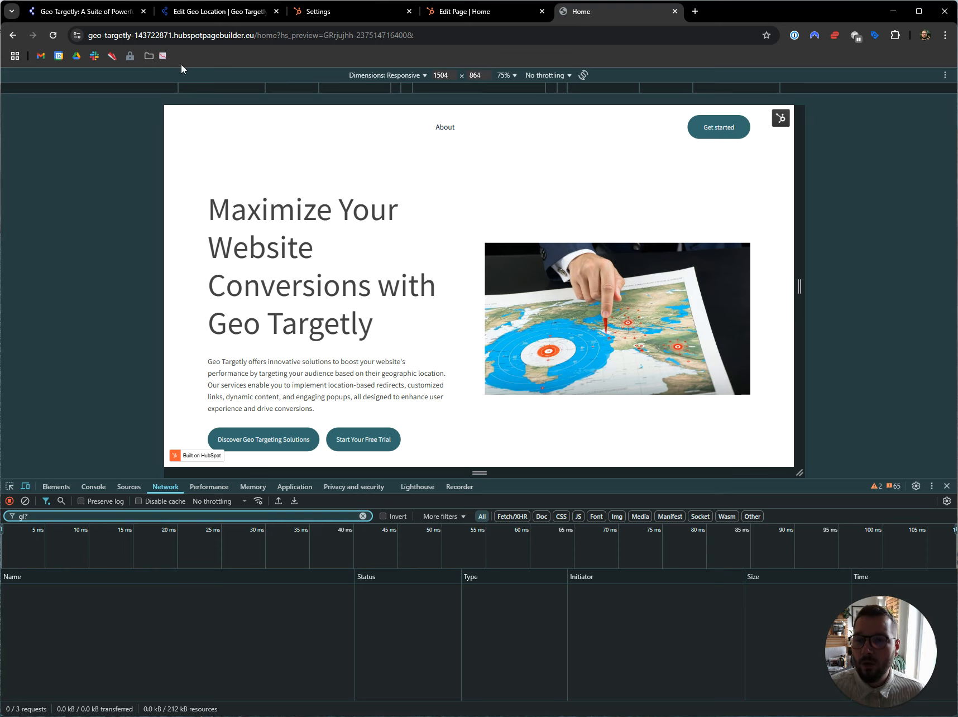
Step: Highlight "gl?" in the Geo Targetly script URL, reload the Home page preview and open the details of the matching network request
{"action": "left_click", "coordinate": [191, 14]}
{"action": "left_click_drag", "start_coordinate": [476, 268], "coordinate": [489, 268]}
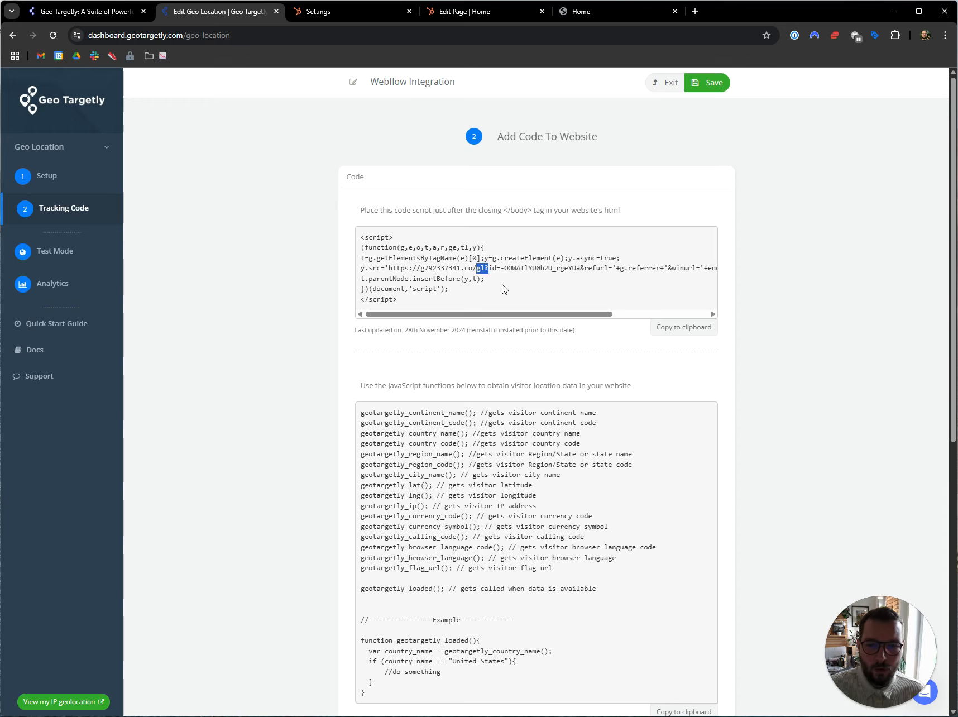
{"action": "left_click", "coordinate": [585, 11]}
{"action": "left_click", "coordinate": [56, 36]}
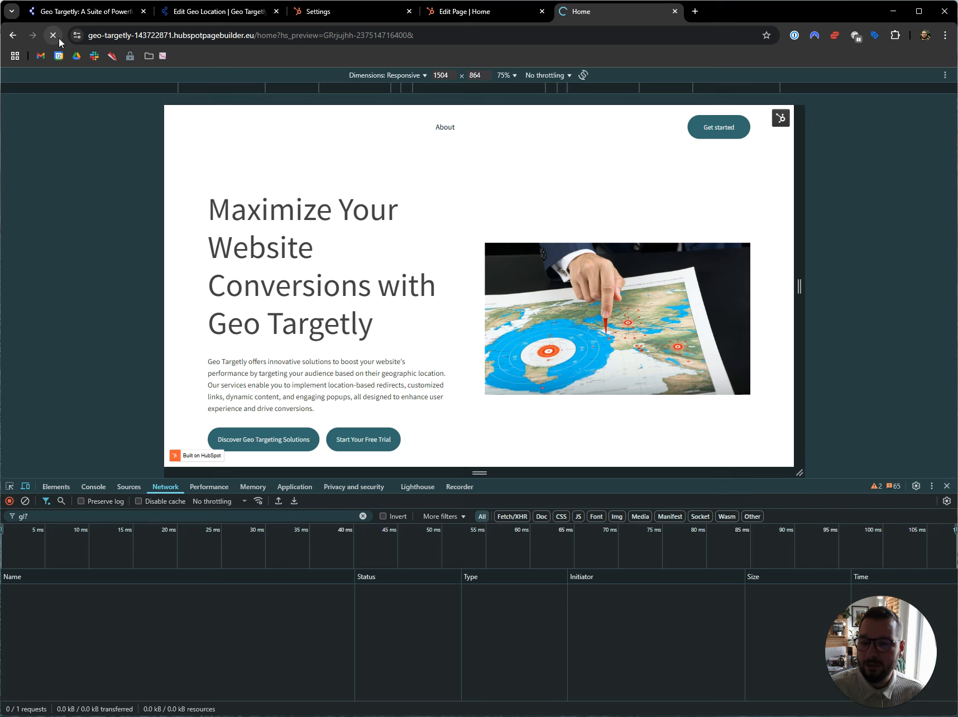
{"action": "left_click", "coordinate": [93, 591]}
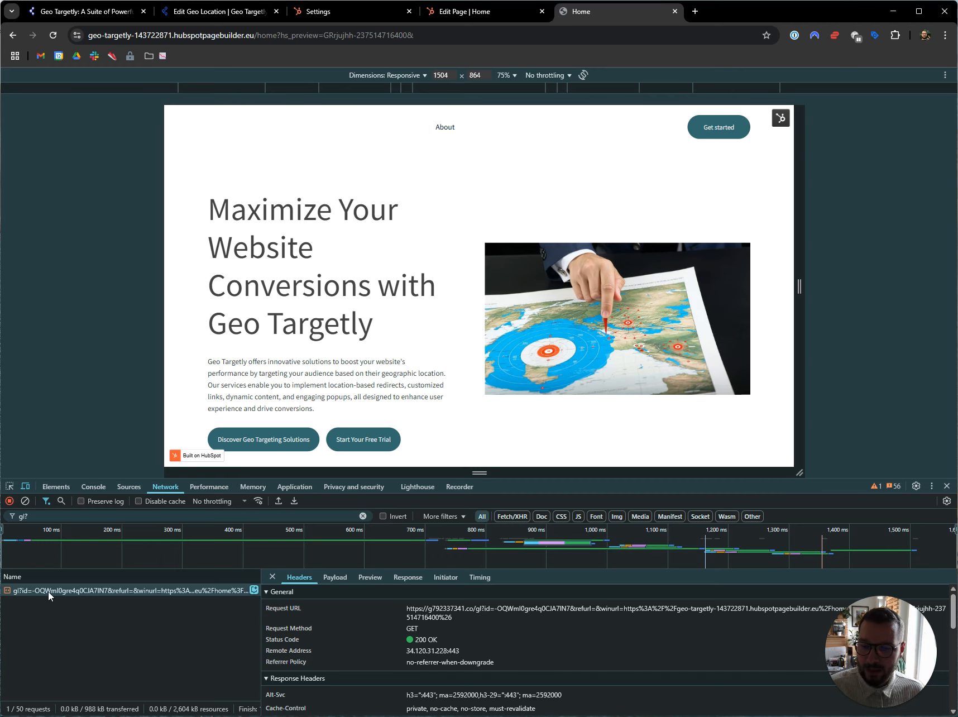
Step: Highlight the id value in the Geo Targetly script URL for comparison with the network request
{"action": "left_click", "coordinate": [181, 13]}
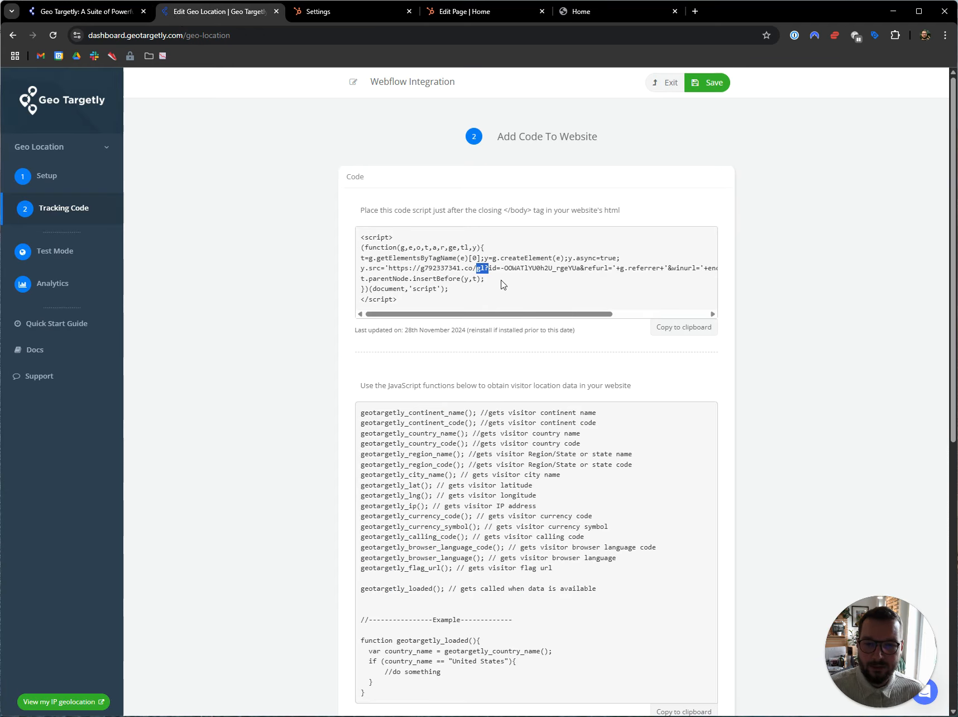
{"action": "double_click", "coordinate": [514, 268]}
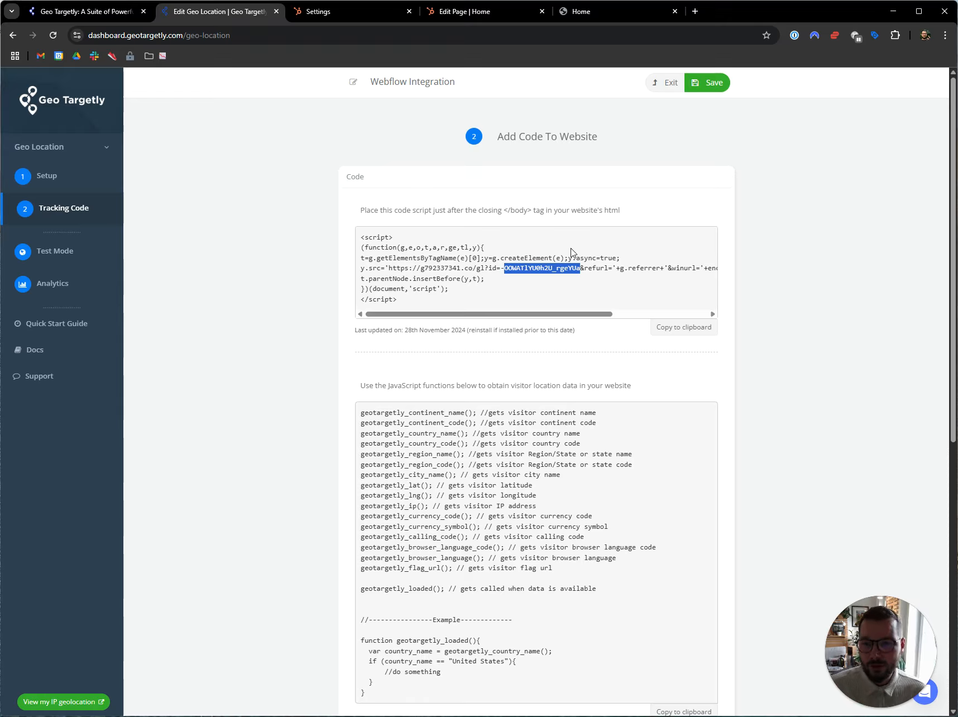
Step: Open the integration's Test Mode settings and place the cursor in the device IP address field
{"action": "left_click", "coordinate": [78, 256]}
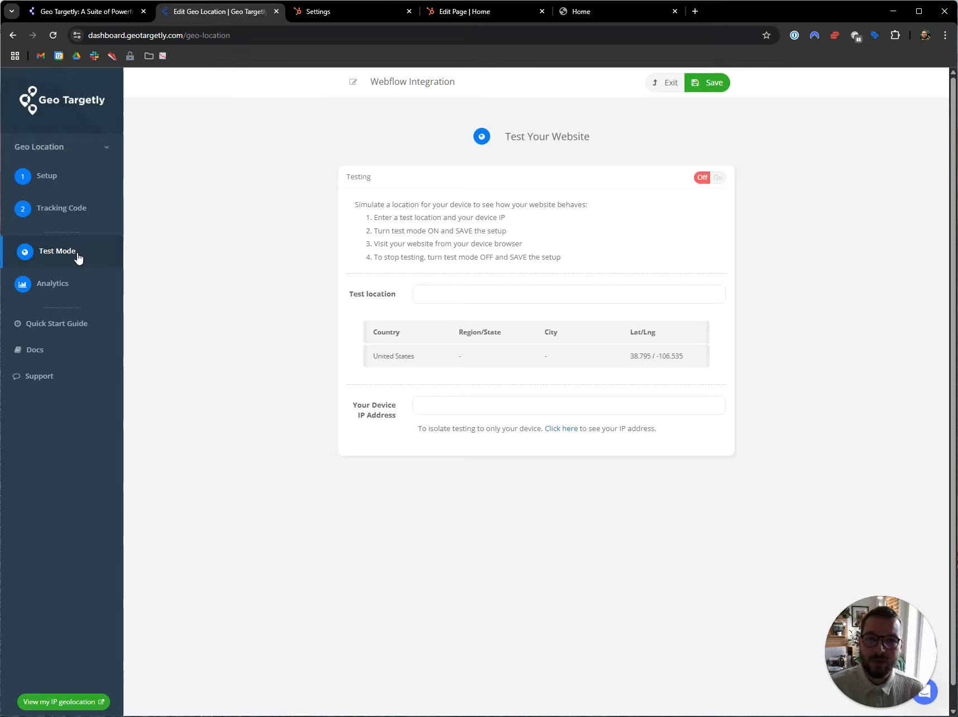
{"action": "left_click", "coordinate": [437, 406]}
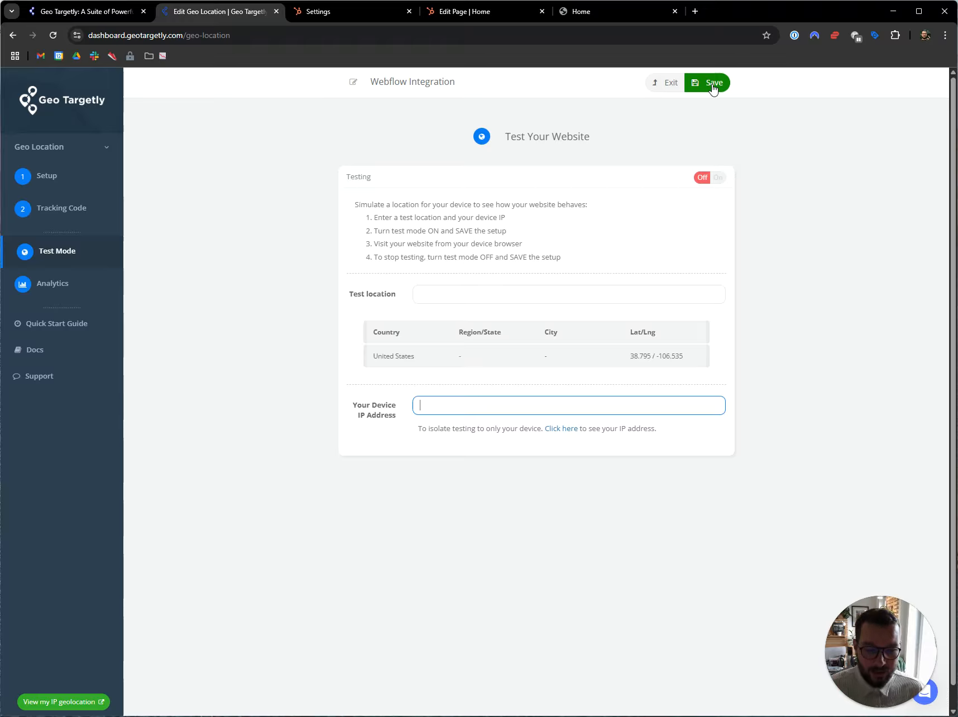
{"action": "left_click_drag", "start_coordinate": [871, 643], "coordinate": [98, 602]}
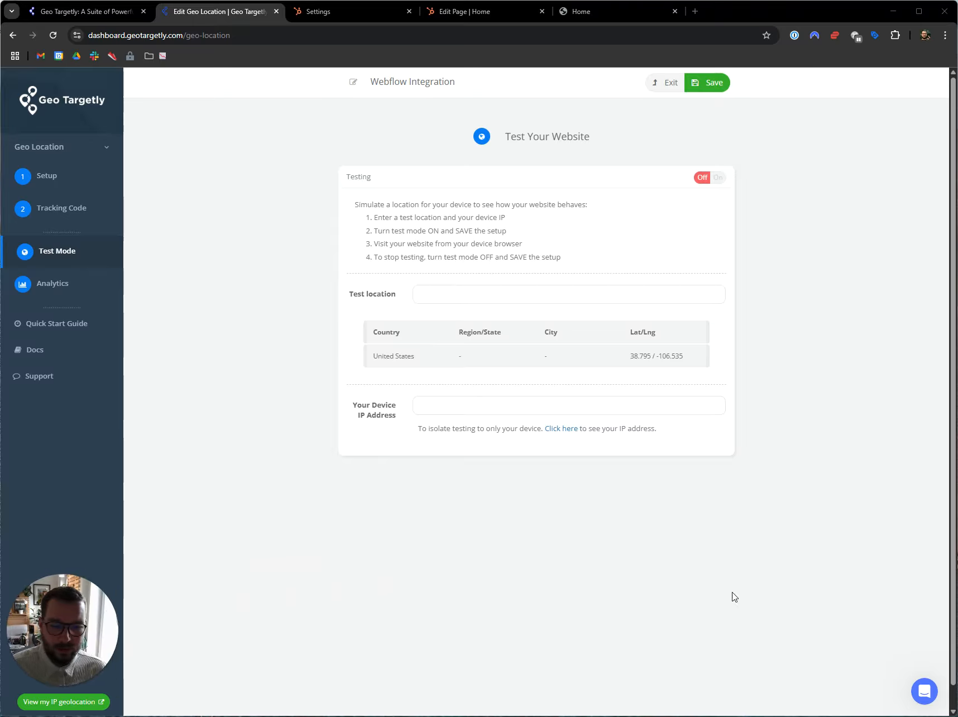
Step: Open the Geo Targetly support chat and close it again
{"action": "left_click", "coordinate": [924, 691]}
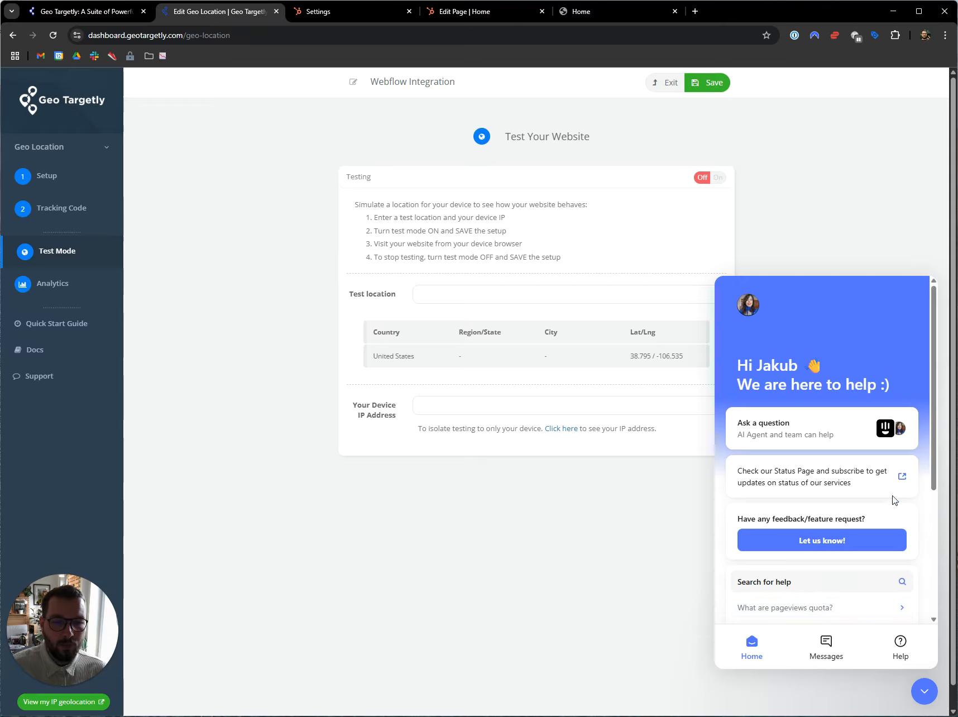
{"action": "left_click", "coordinate": [925, 695]}
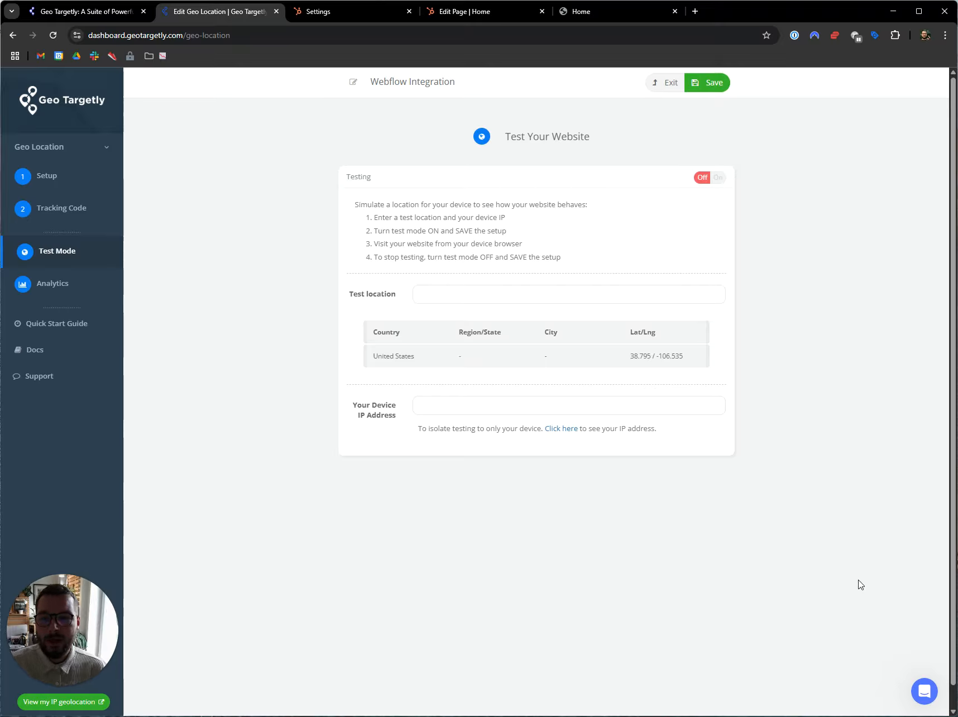
Step: Go to the Geo Targetly website and show the resources on offer, including the docs and guides
{"action": "left_click", "coordinate": [56, 12]}
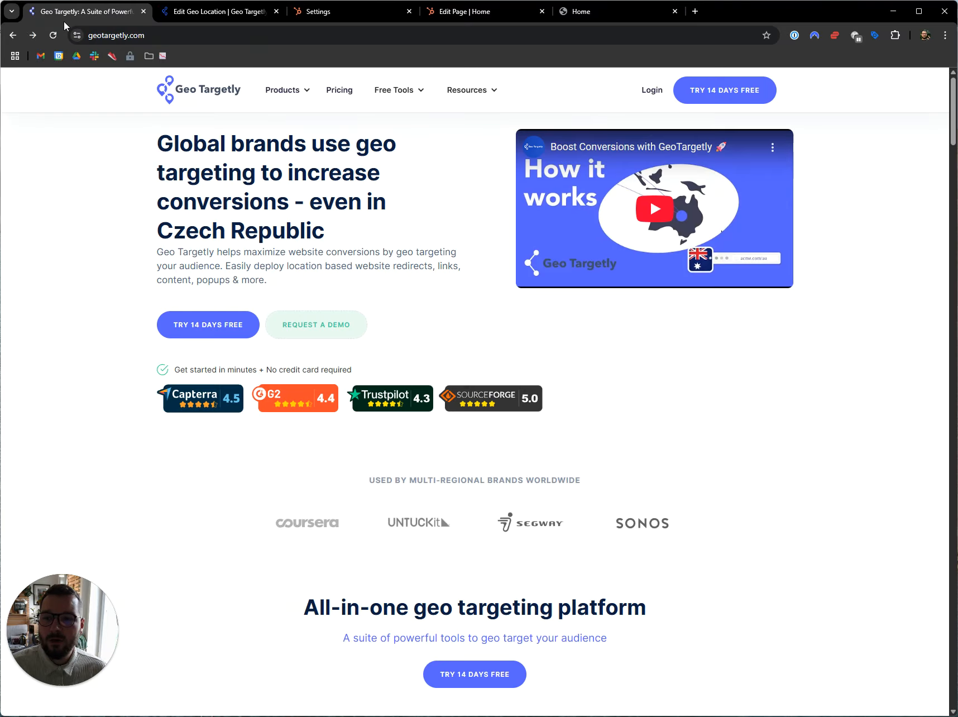
{"action": "mouse_move", "coordinate": [485, 94]}
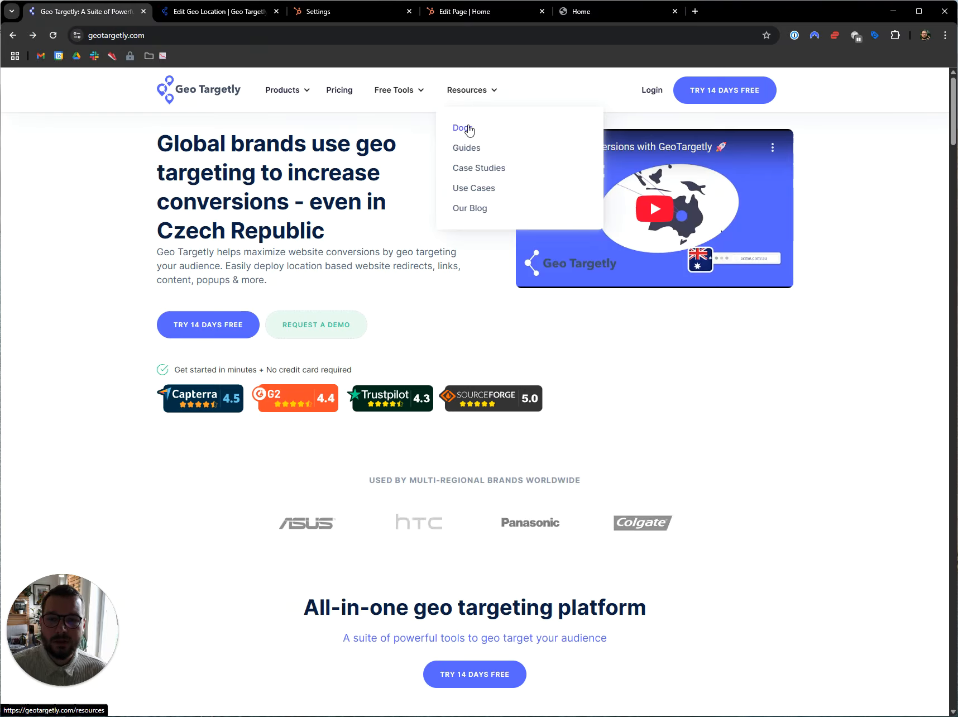